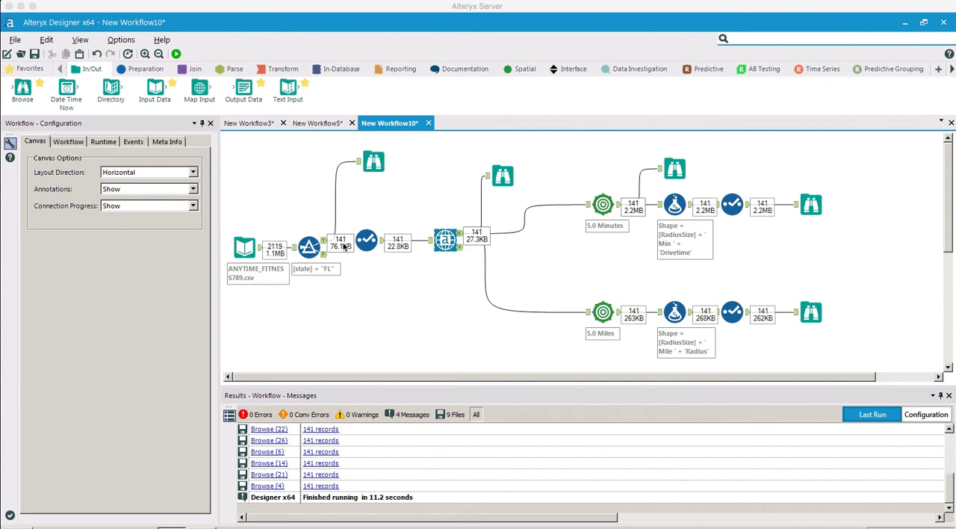
- Examine the records in the Browse tool after the Filter, including their address, city, state and zip code fields
click(376, 165)
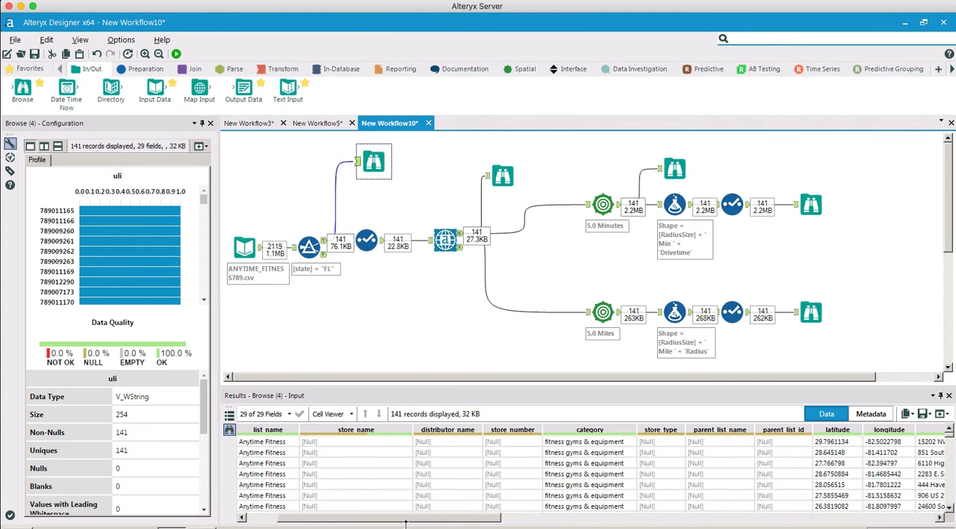
drag(405, 522, 373, 521)
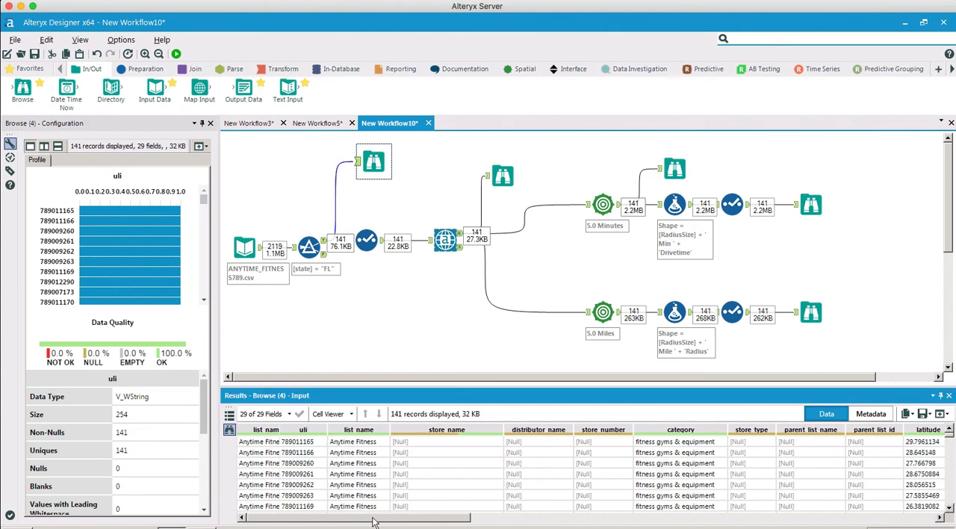
drag(374, 521, 602, 511)
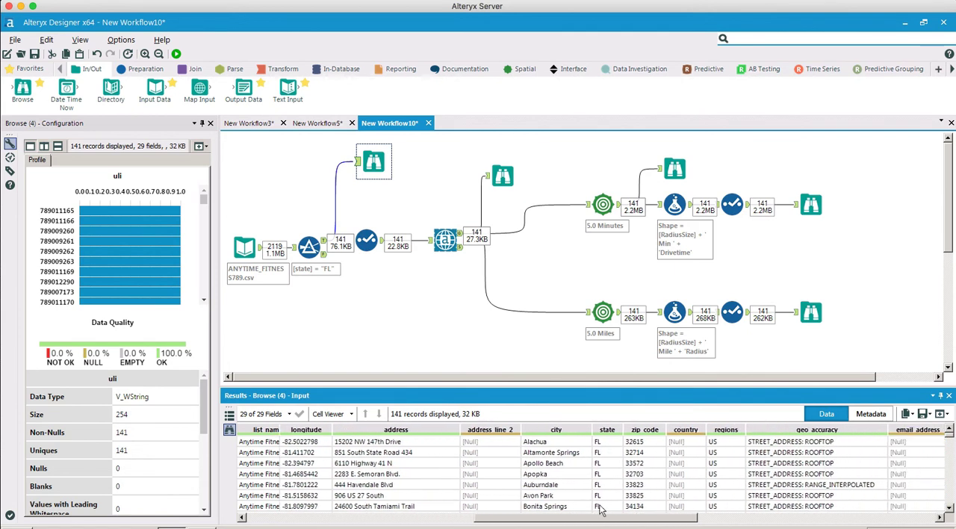
scroll(406, 452, down, 1)
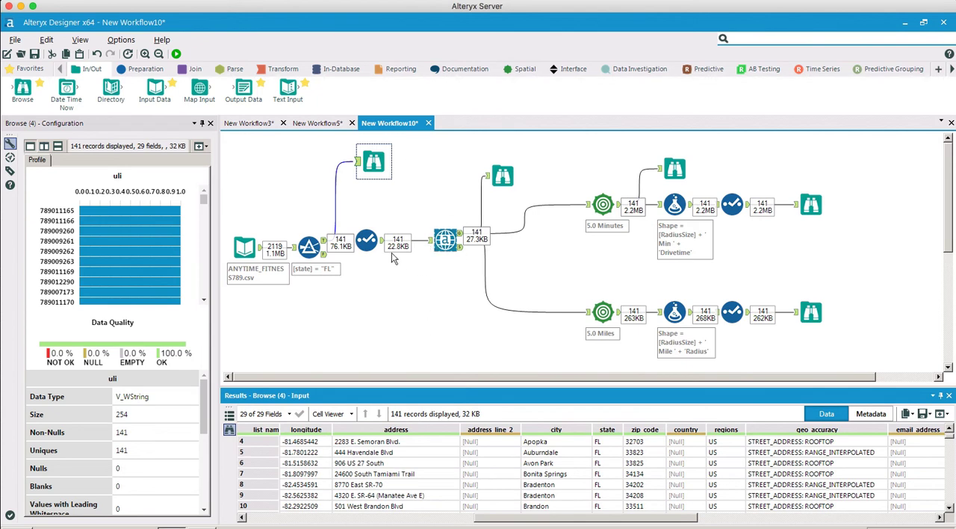
- Review the first Select tool's fields, then the US Geocoder's output, CASS, ZIP 9 and input settings along with its browsed result
click(364, 239)
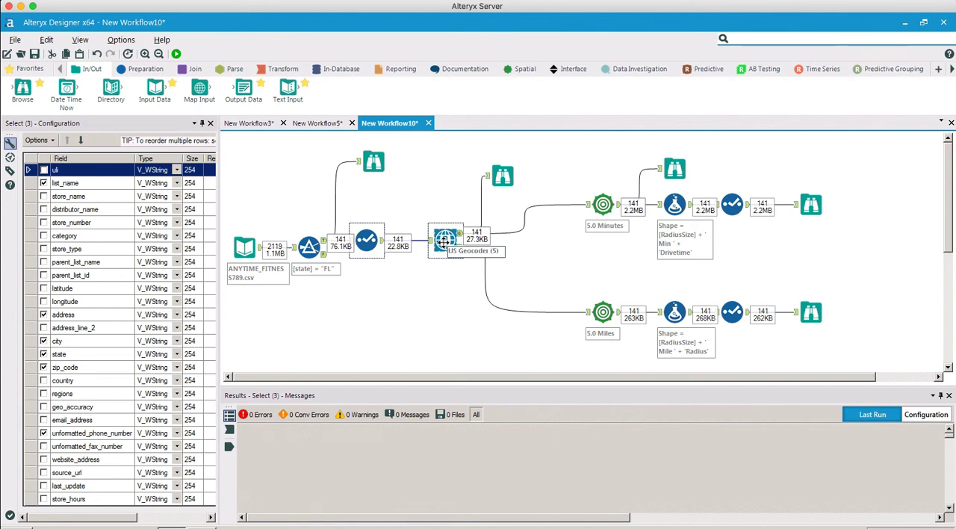
click(445, 240)
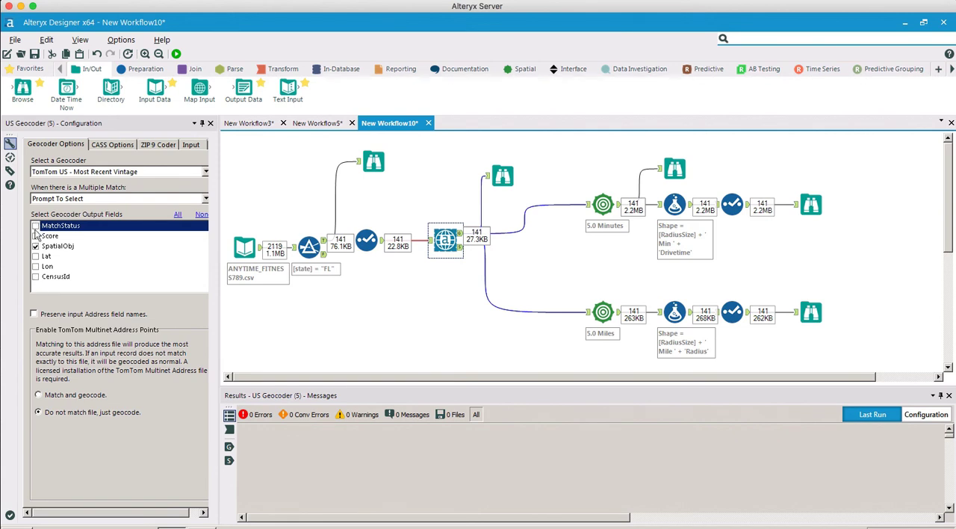
click(112, 145)
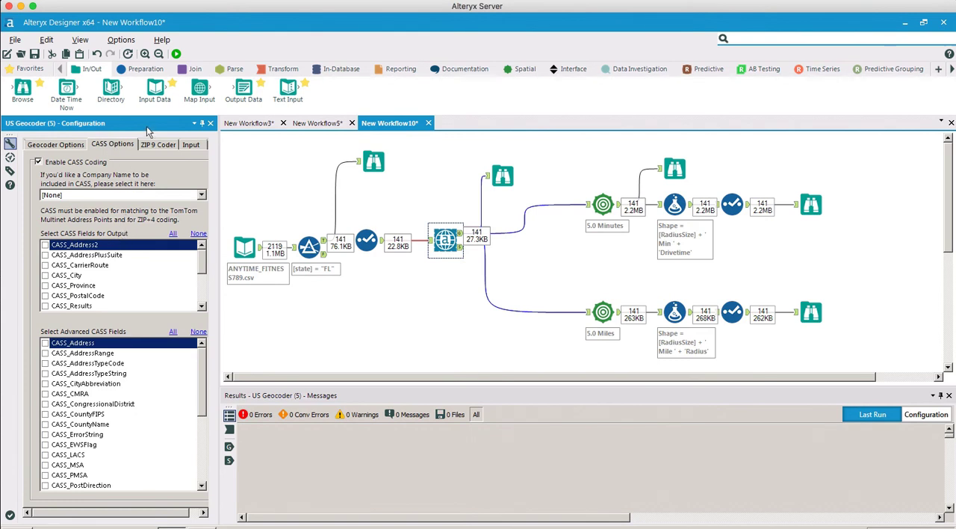
click(164, 146)
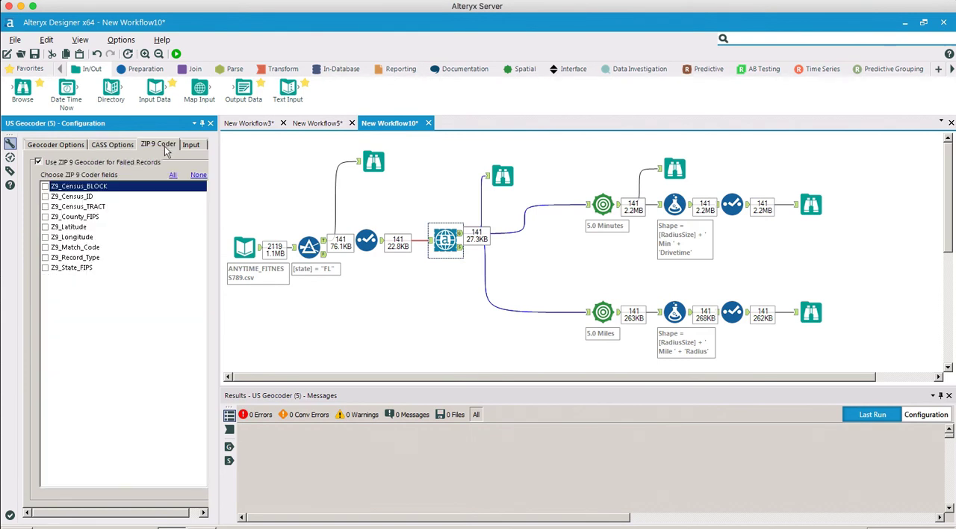
click(194, 146)
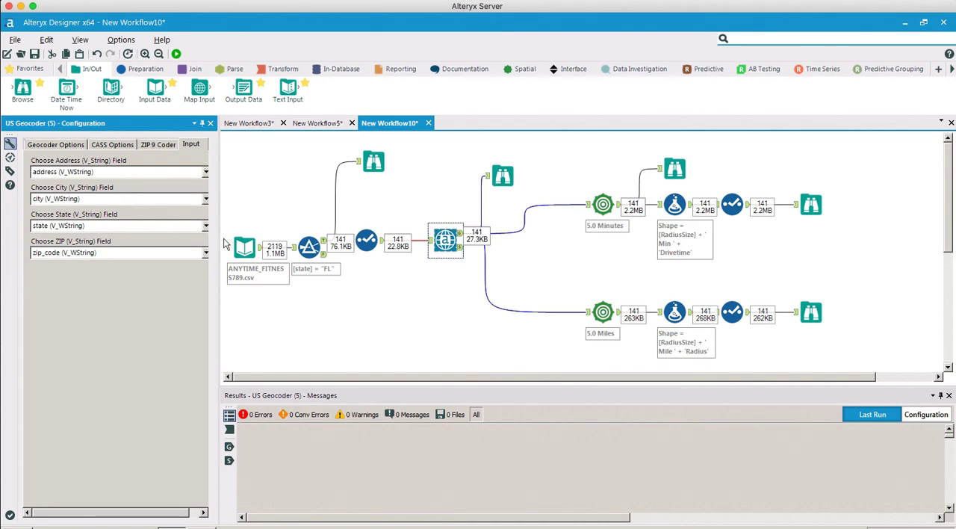
click(502, 176)
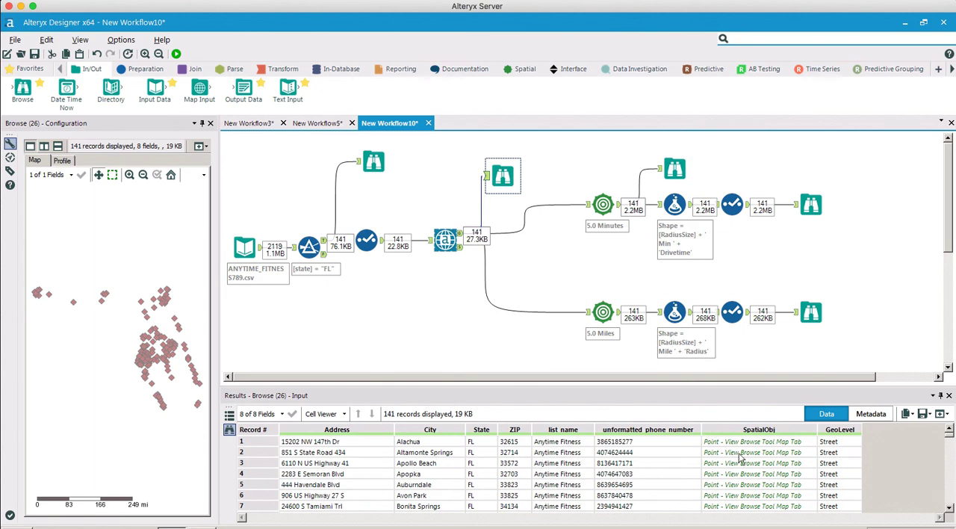
- Review the settings of the drivetime and radius Trade Area tools and the fields in the drivetime Trade Area's Browse output
click(602, 203)
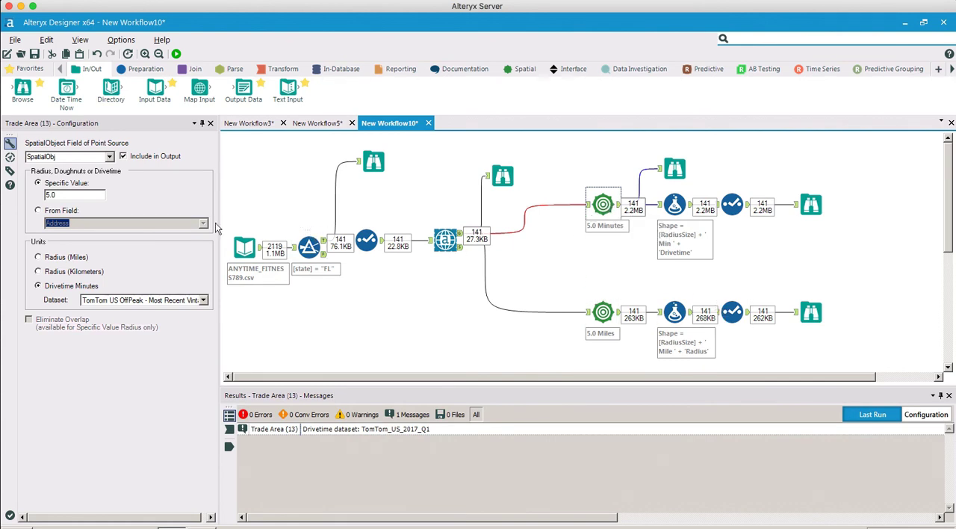
drag(70, 194, 46, 195)
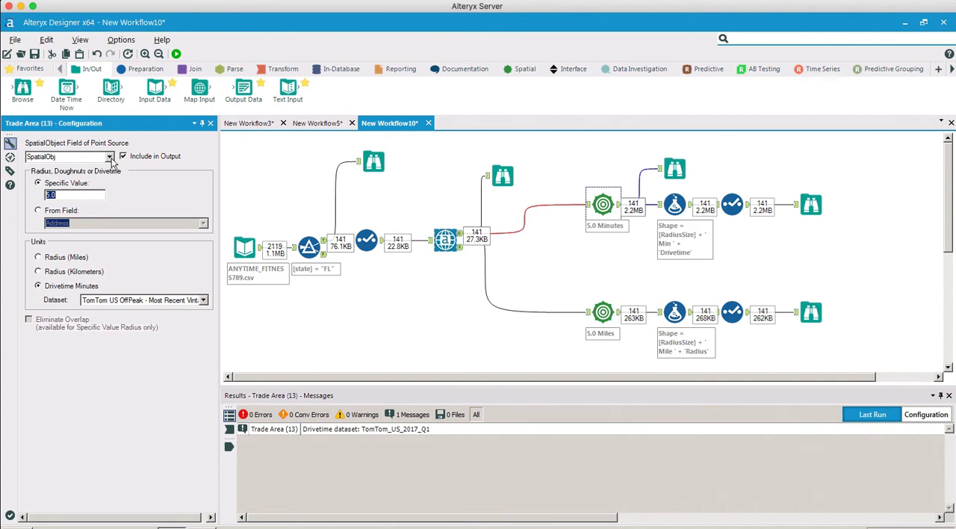
scroll(112, 159, right, 1)
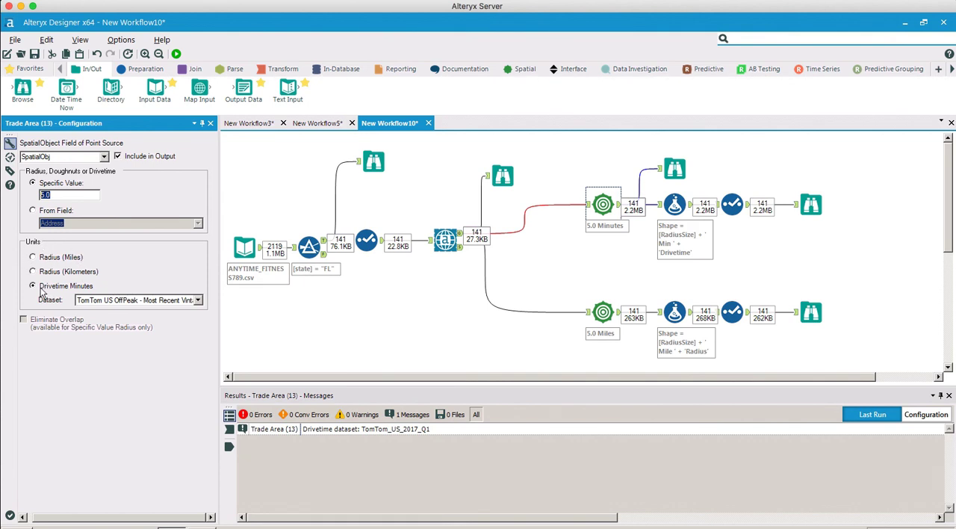
click(602, 313)
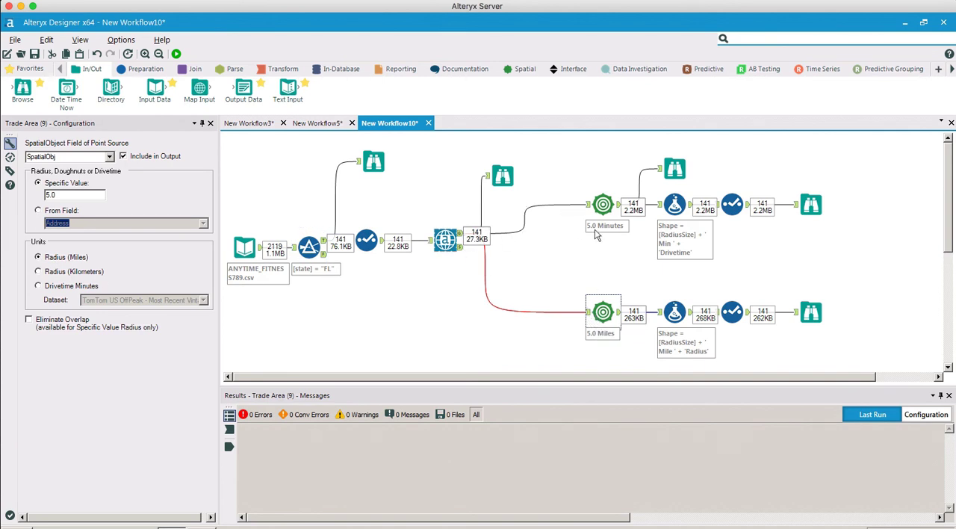
click(674, 169)
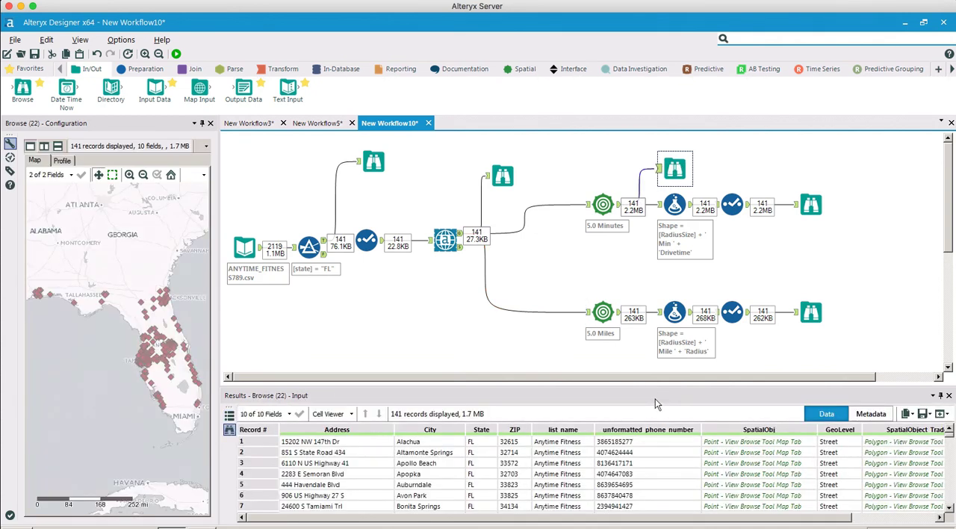
drag(586, 522, 736, 522)
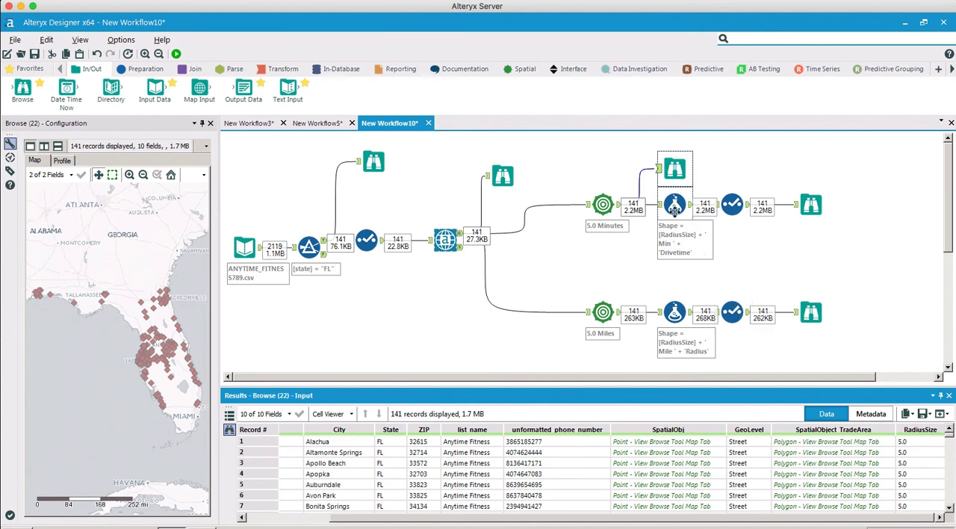
- Review the drivetime branch's Shape formula and the field selection and renames in its Select tool, widening the configuration pane
click(674, 206)
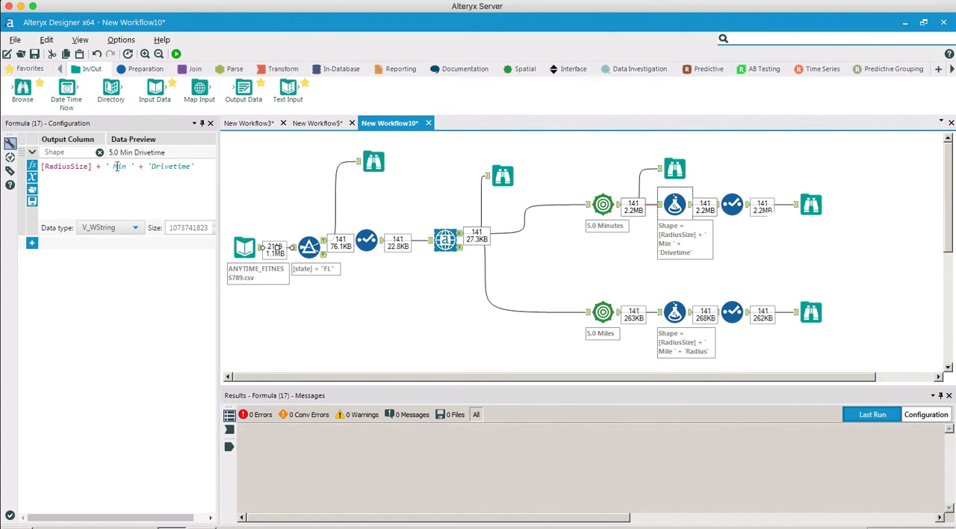
drag(105, 166, 138, 166)
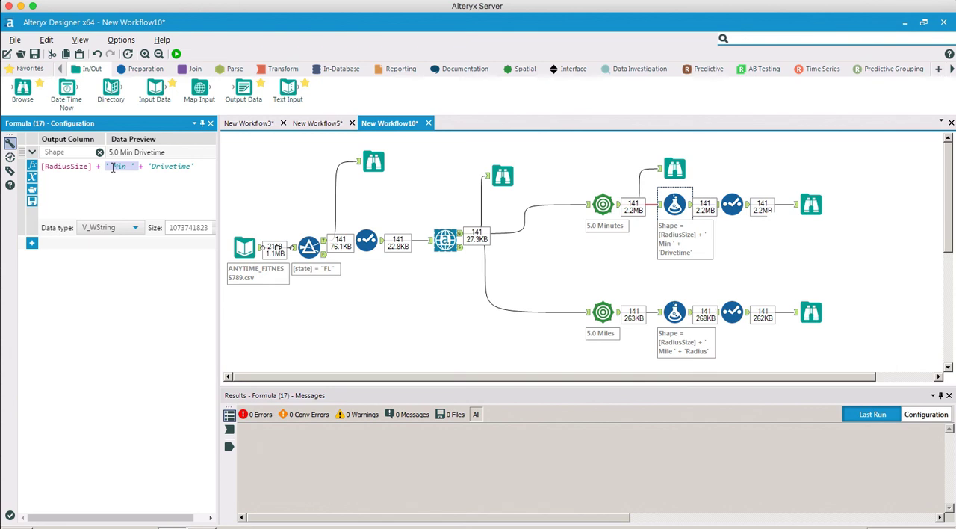
click(113, 168)
click(733, 203)
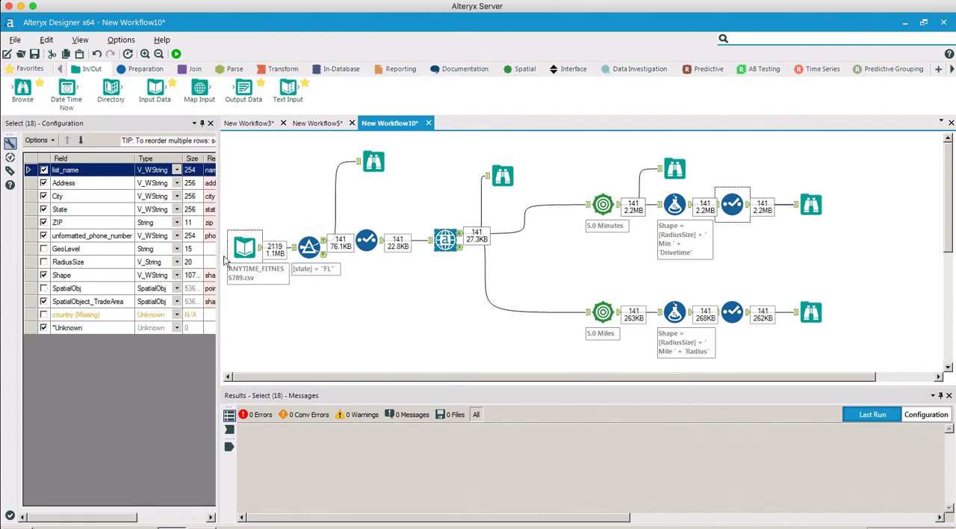
drag(300, 259, 317, 265)
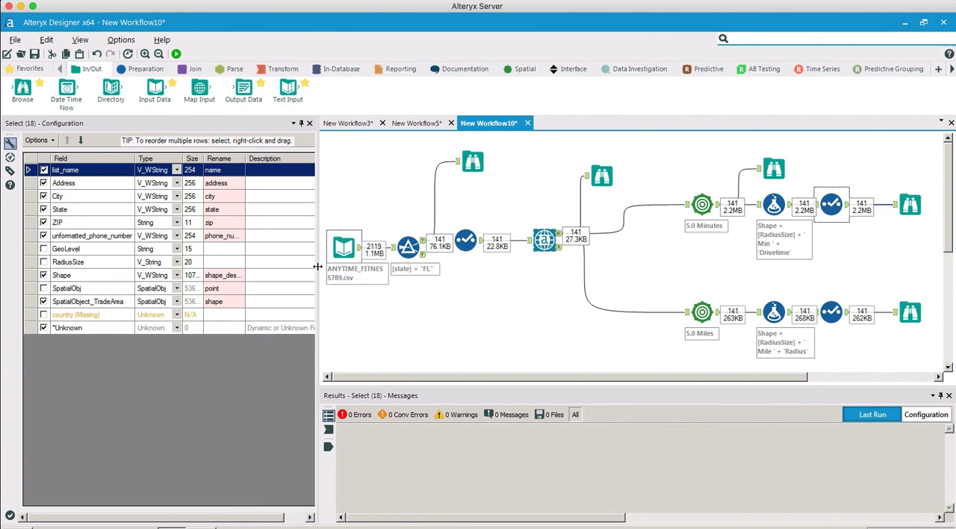
drag(472, 377, 560, 372)
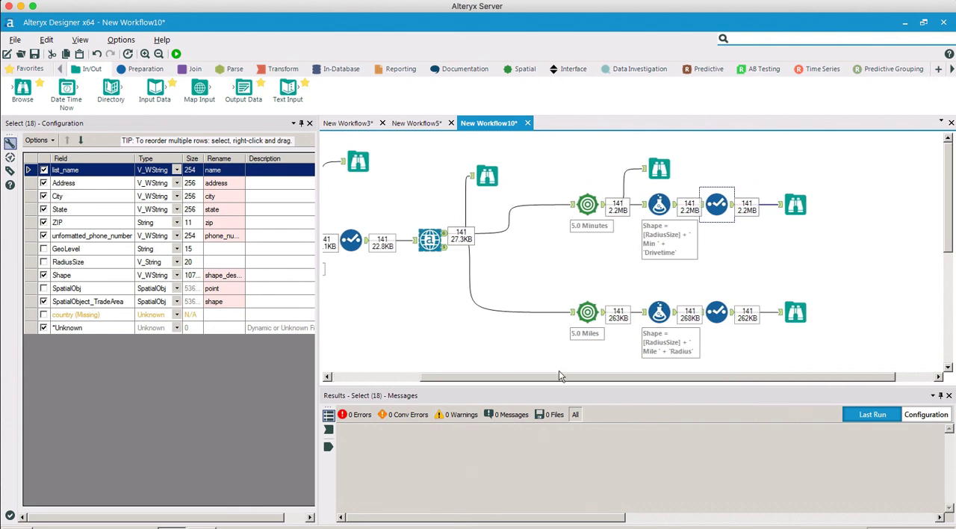
- Examine the final output records of the drivetime branch in its last Browse tool, enlarging the results area
click(796, 200)
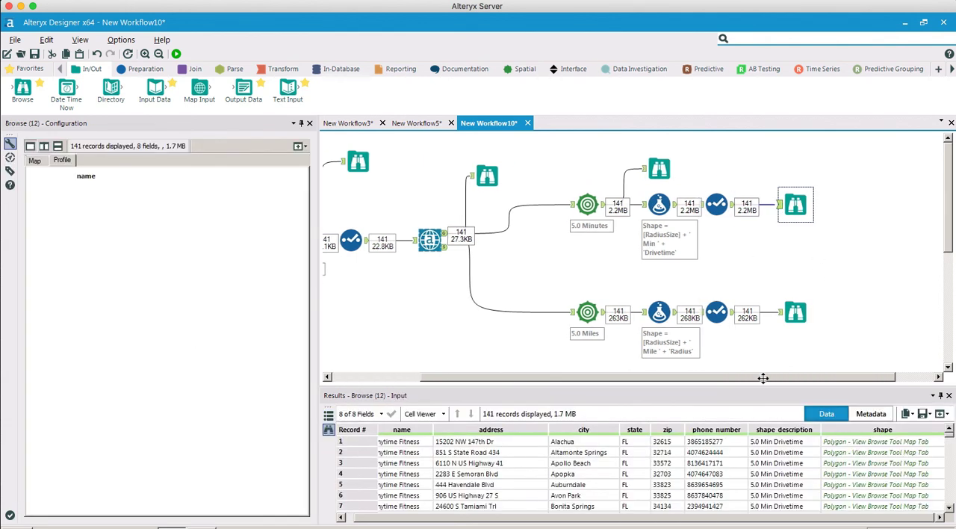
drag(734, 386, 734, 334)
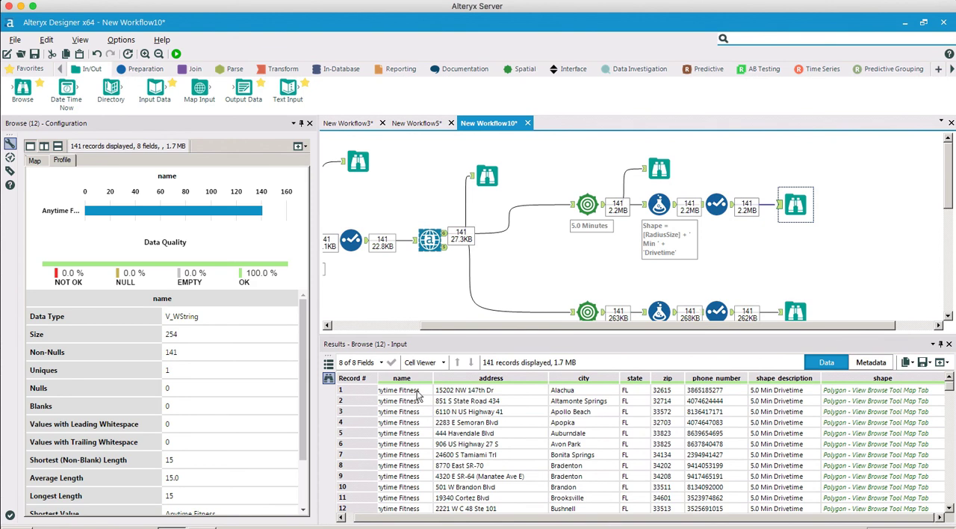
drag(695, 517, 752, 515)
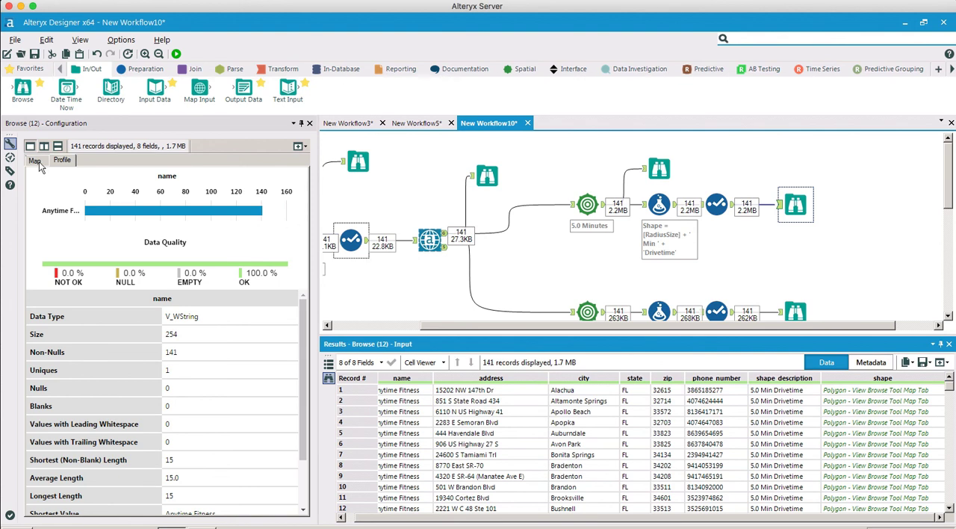
- Map the drivetime polygons over the Carto (Positron) - Most Recent Vintage base map and inspect them closely around the Tampa area
click(34, 160)
click(267, 175)
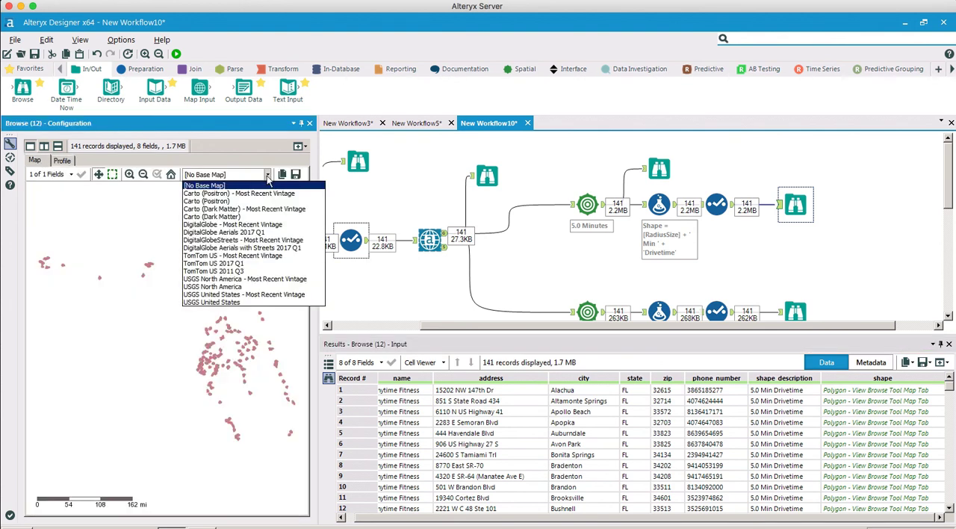
click(267, 193)
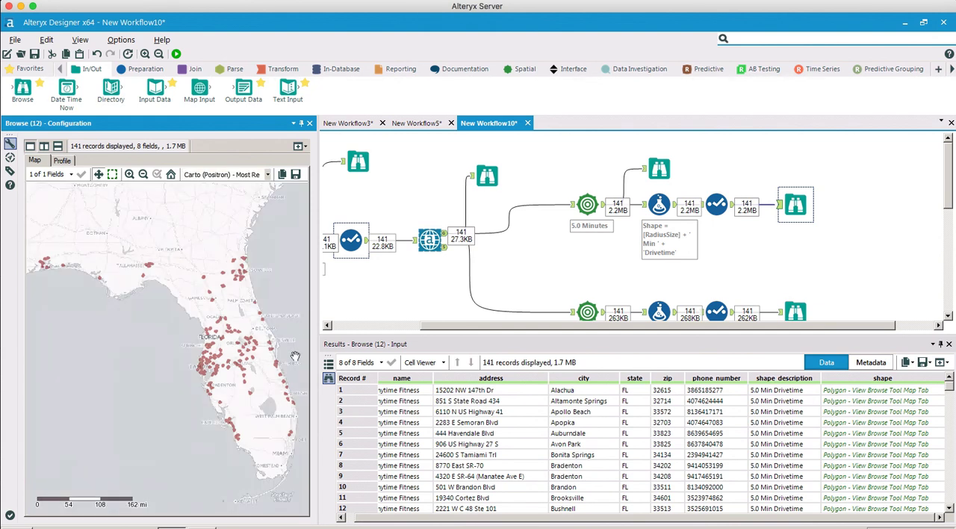
click(129, 175)
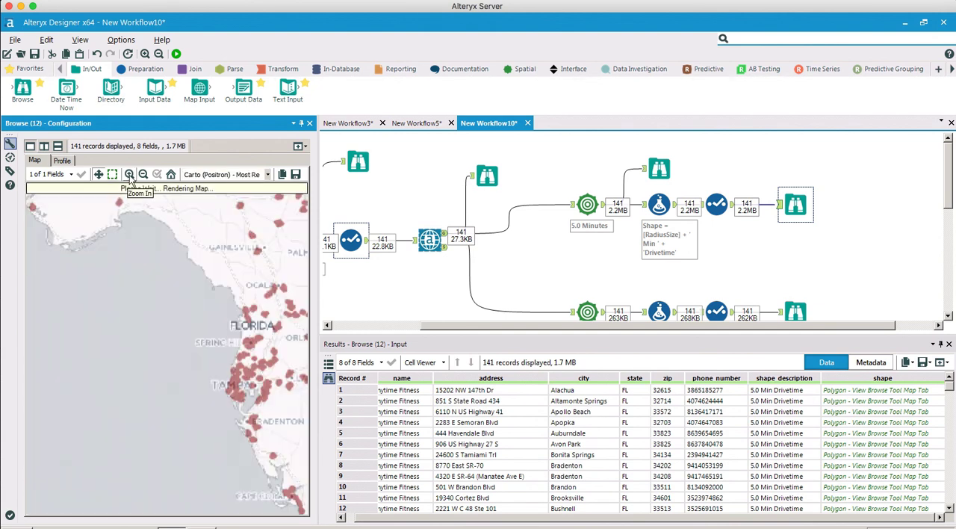
click(129, 175)
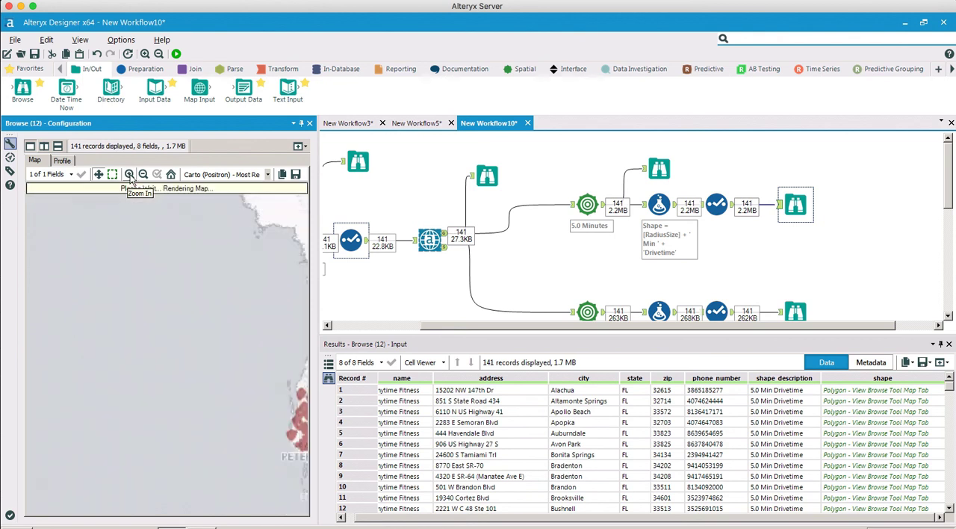
drag(280, 325, 65, 312)
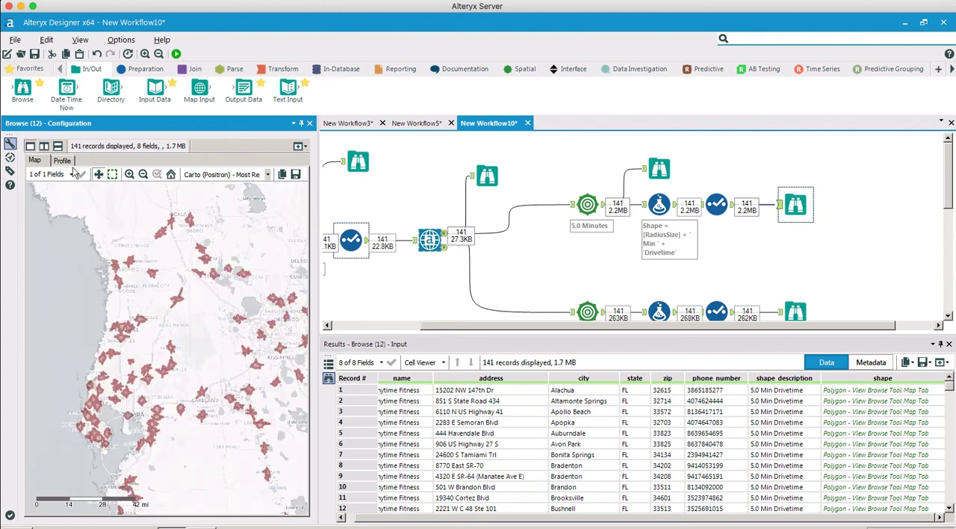
click(130, 175)
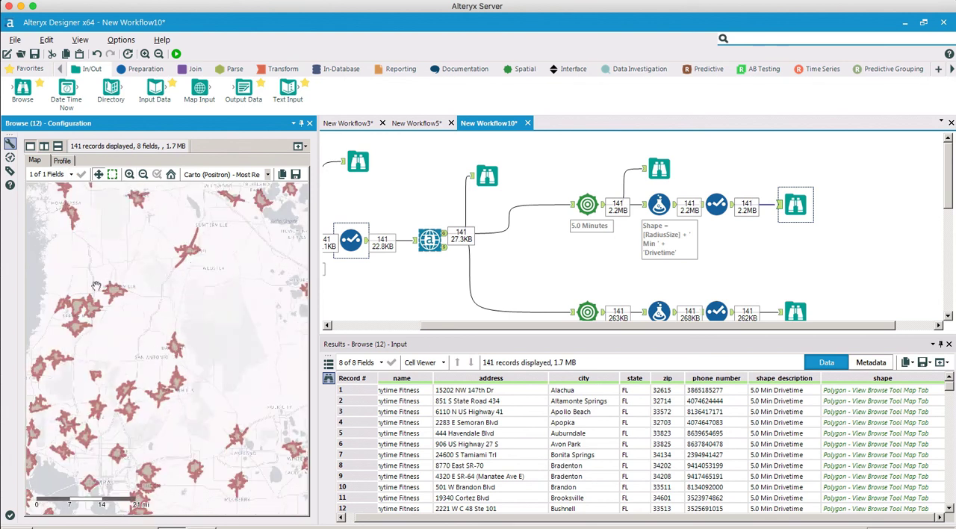
drag(123, 324, 143, 361)
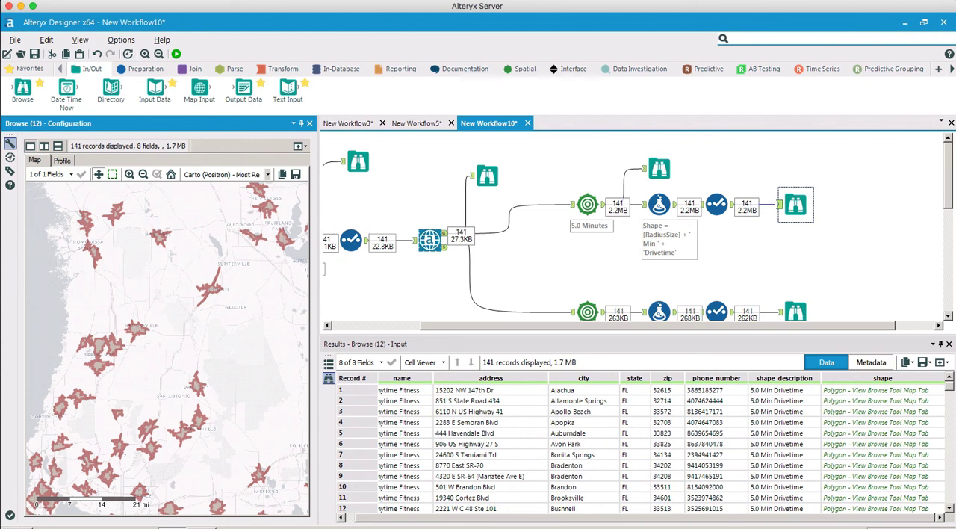
- Map the radius branch's final Browse output over the Carto (Positron) - Most Recent Vintage base map and inspect its circles more closely
drag(952, 193, 949, 219)
click(586, 239)
click(795, 237)
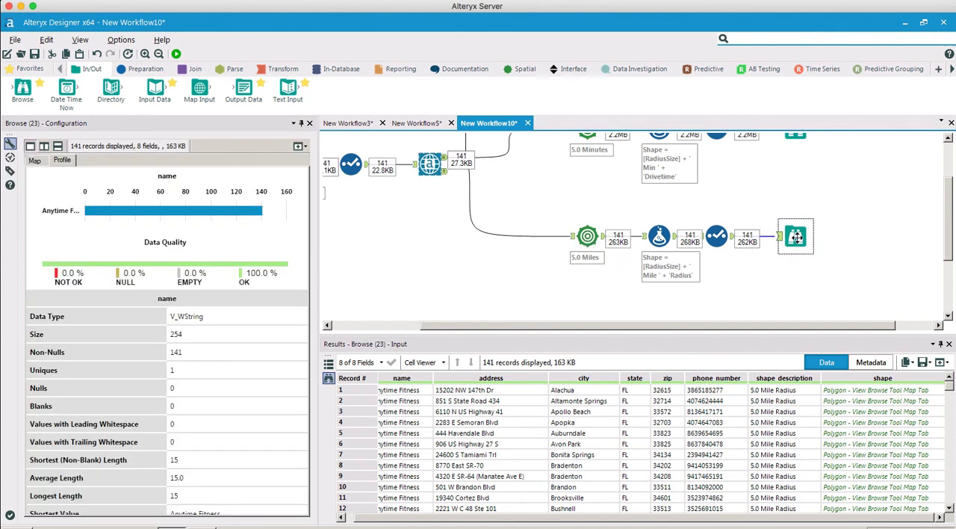
click(35, 160)
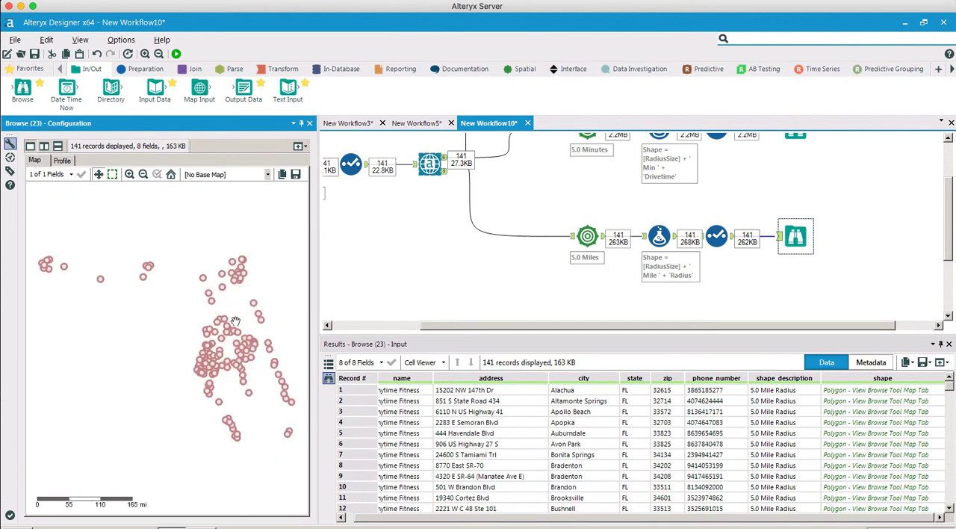
click(267, 175)
click(263, 195)
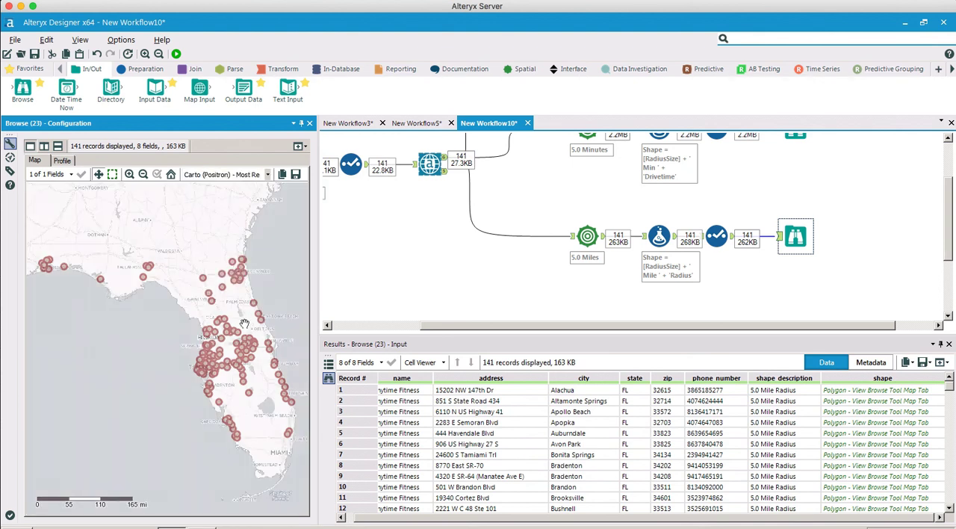
click(129, 174)
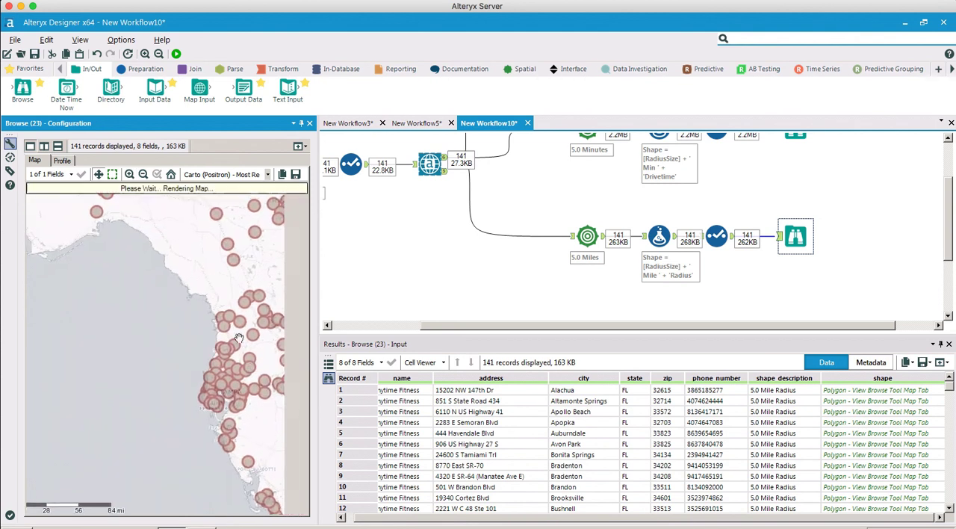
- Inspect the radius circles around the Tampa area and compare the configurations of the drivetime and radius Trade Area tools
drag(265, 329, 159, 328)
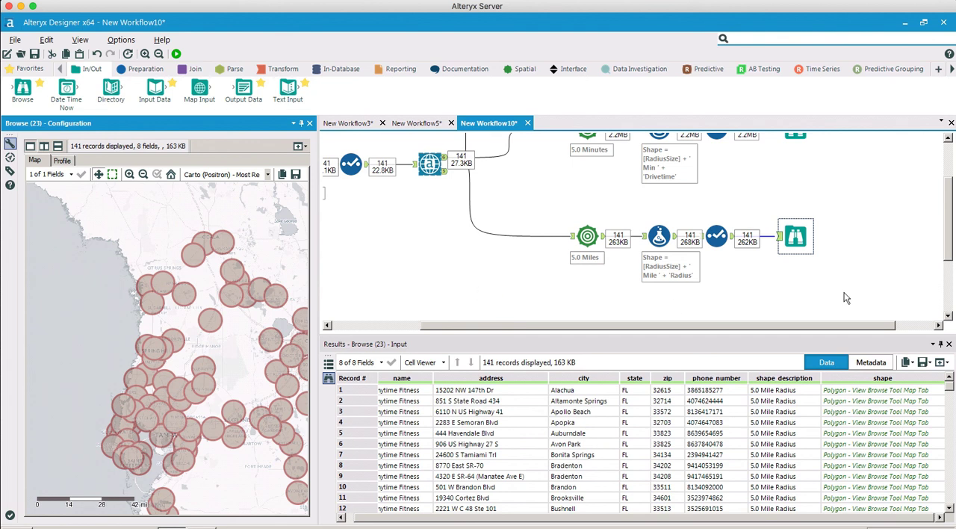
drag(949, 254, 948, 224)
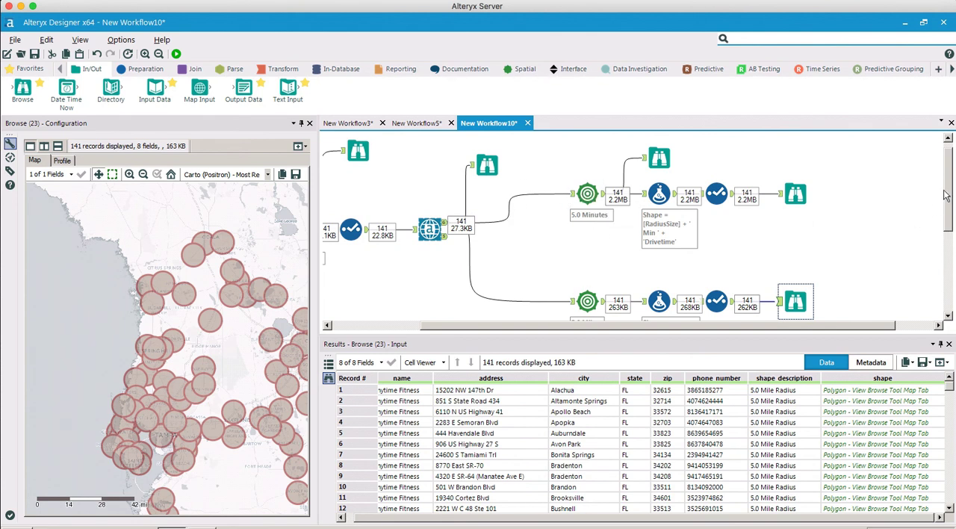
drag(948, 195, 948, 212)
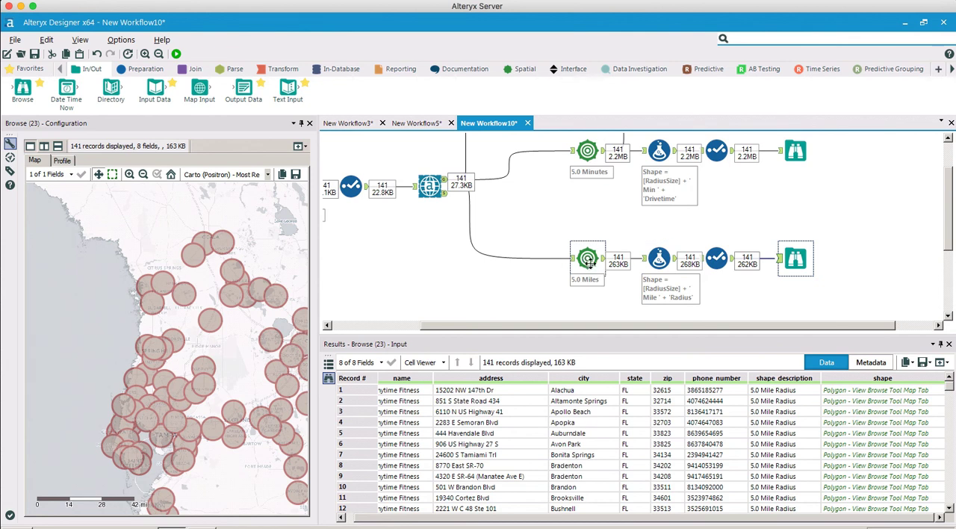
click(586, 152)
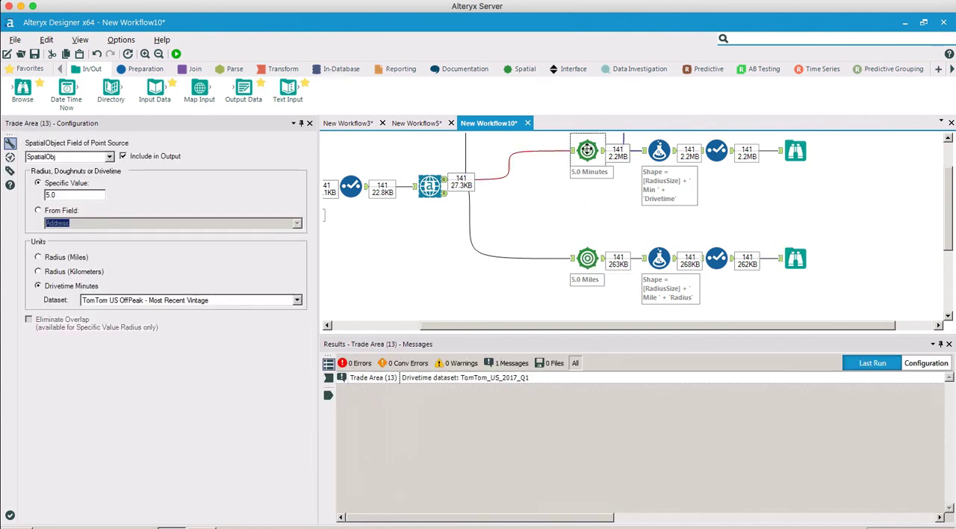
click(586, 257)
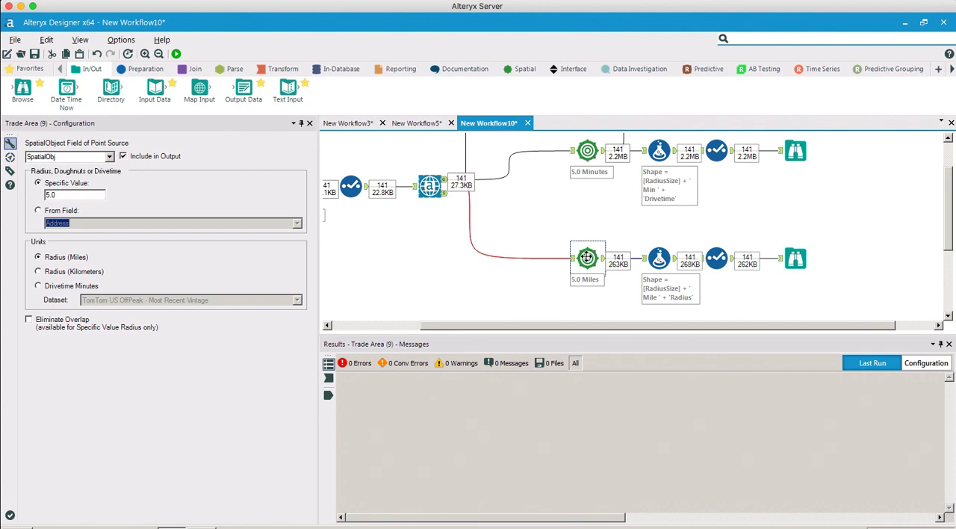
- Save all records from the radius branch's final Browse output as an ESRI SHP File (*.shp) named Standard List 2
click(795, 258)
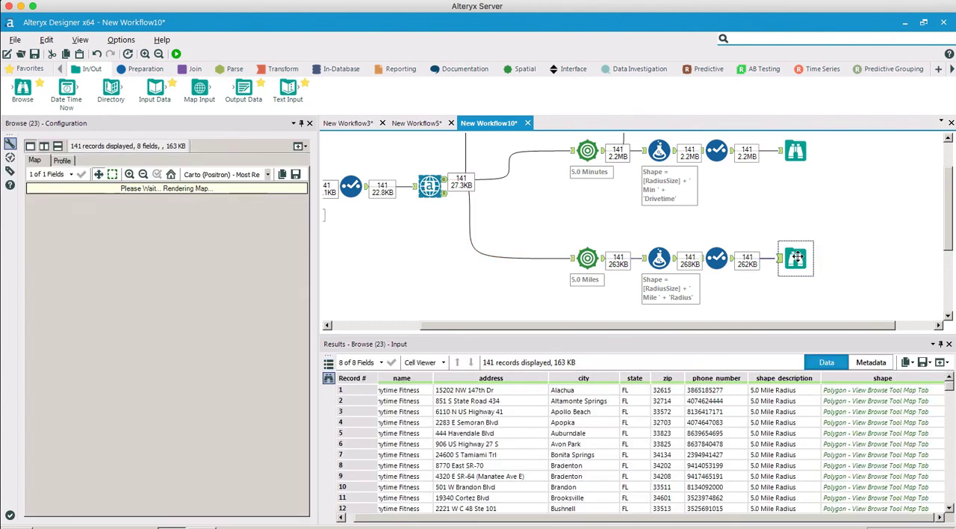
click(928, 363)
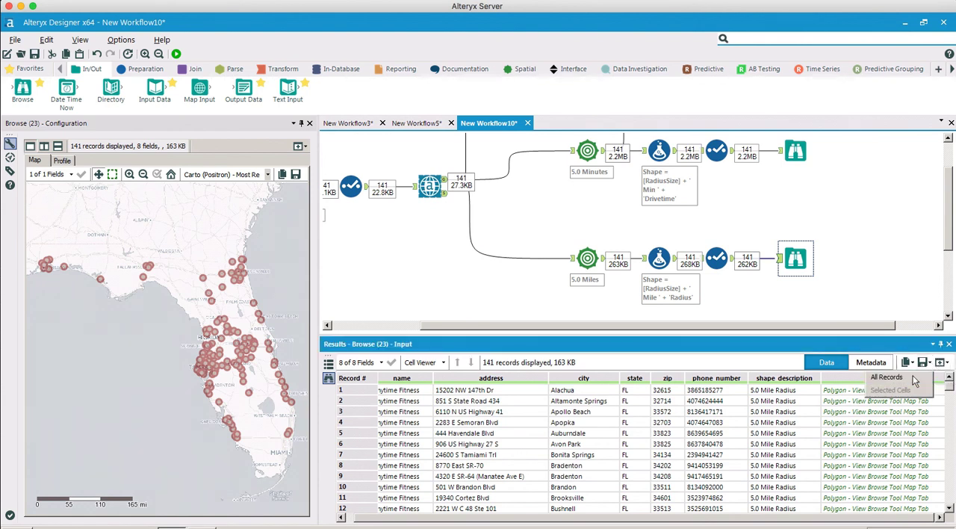
click(915, 381)
click(613, 433)
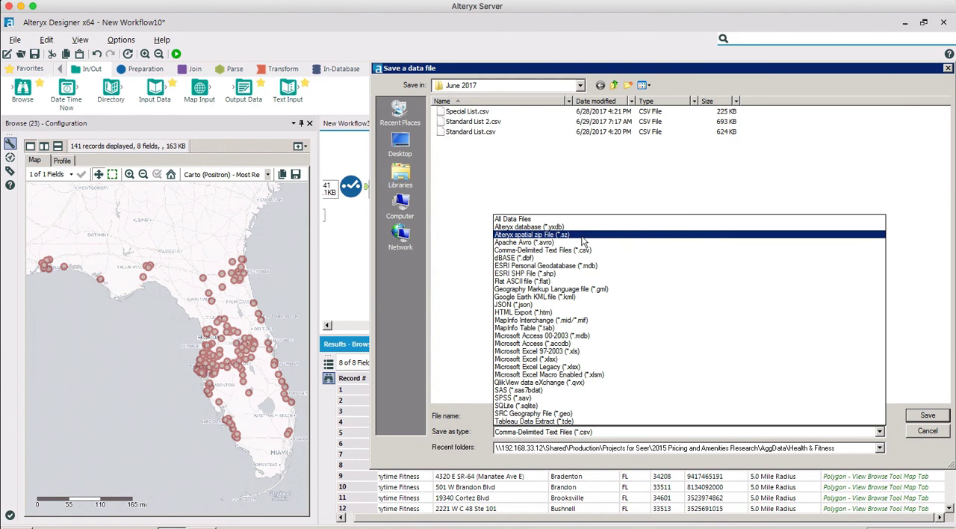
click(584, 274)
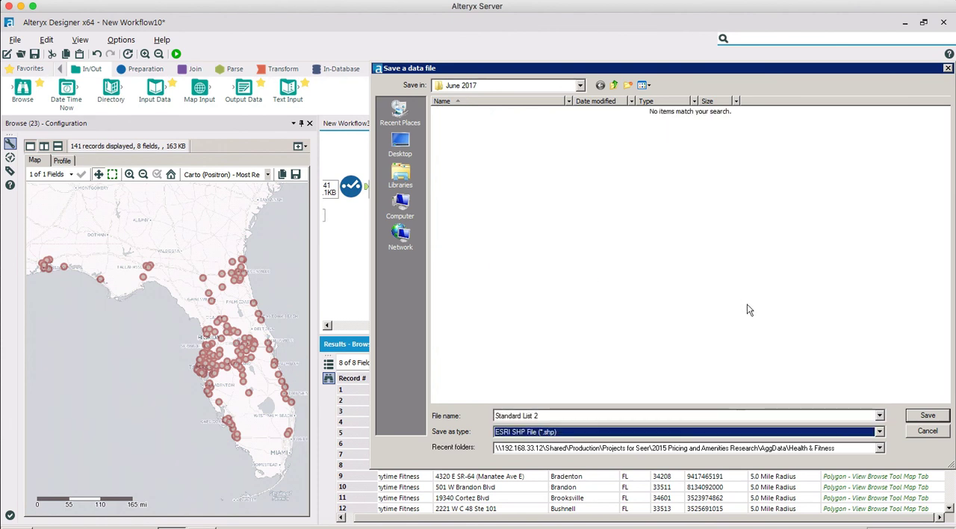
click(923, 419)
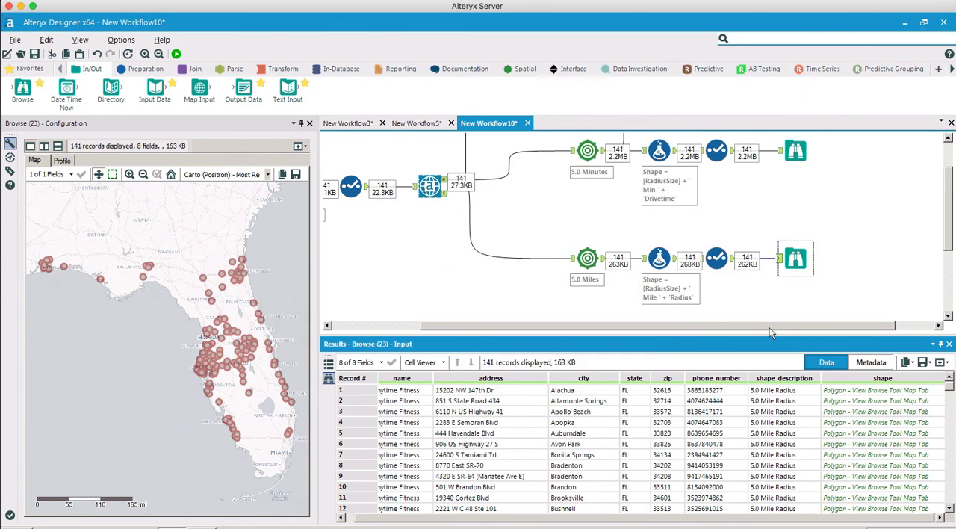
drag(769, 327, 785, 327)
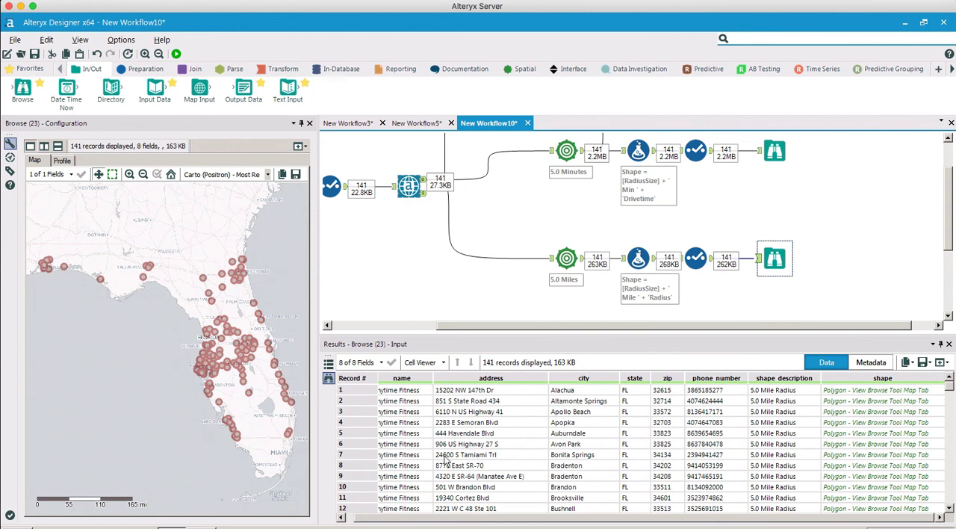